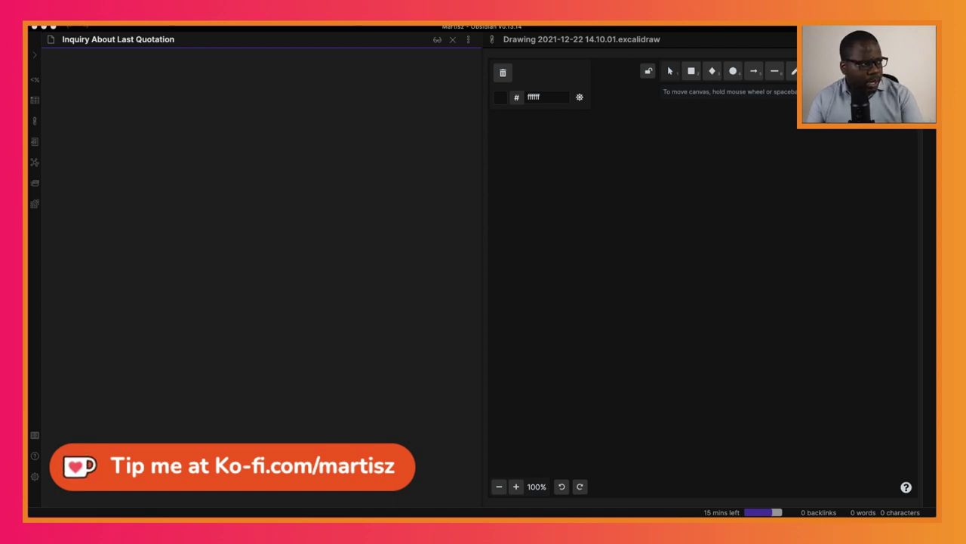
Freehand-sketch an I7 shape, a dash, a small loop and two dots on the Excalidraw canvas
click(793, 72)
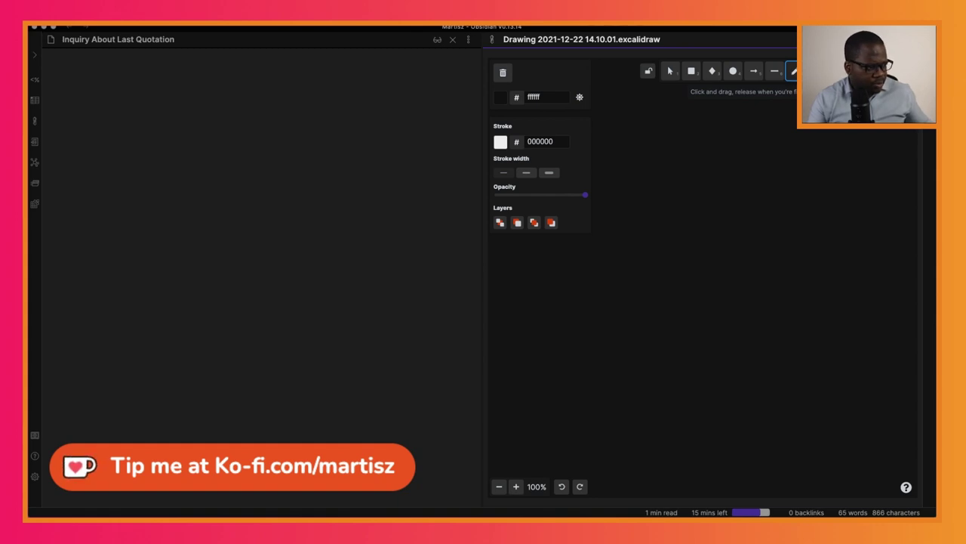
mouse_move(554, 327)
mouse_down()
mouse_move(563, 285)
mouse_move(597, 280)
mouse_up()
drag(542, 329, 587, 323)
drag(595, 279, 574, 332)
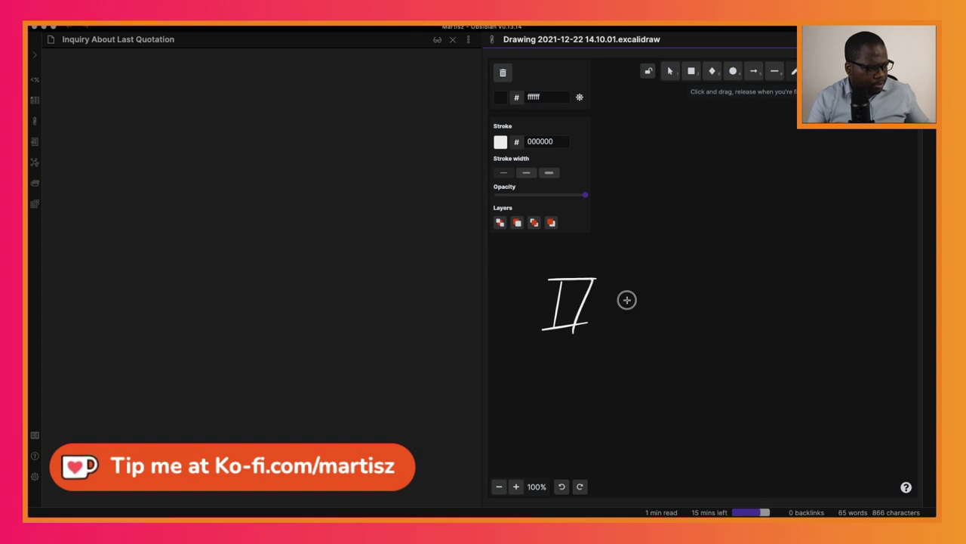
drag(597, 299, 671, 295)
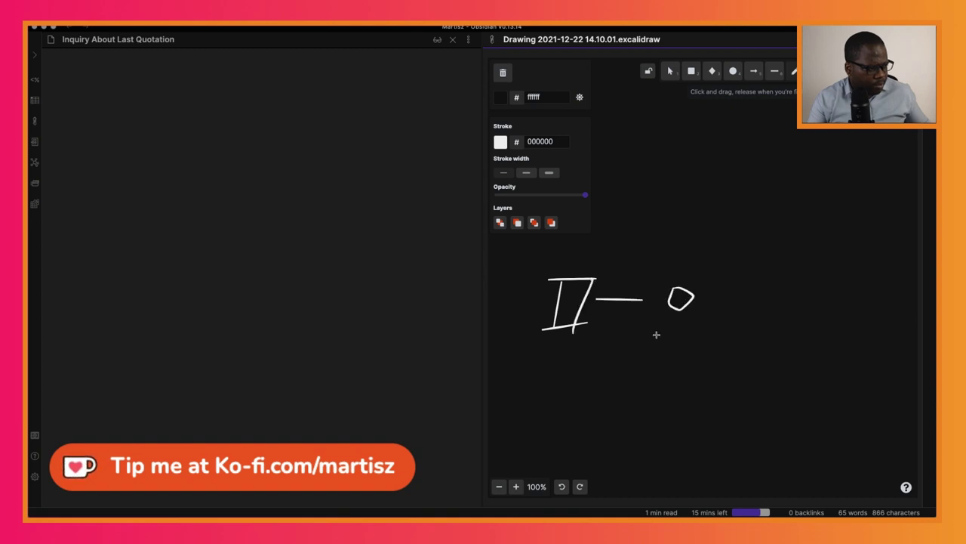
mouse_move(662, 335)
mouse_down()
mouse_move(644, 300)
mouse_move(622, 343)
mouse_up()
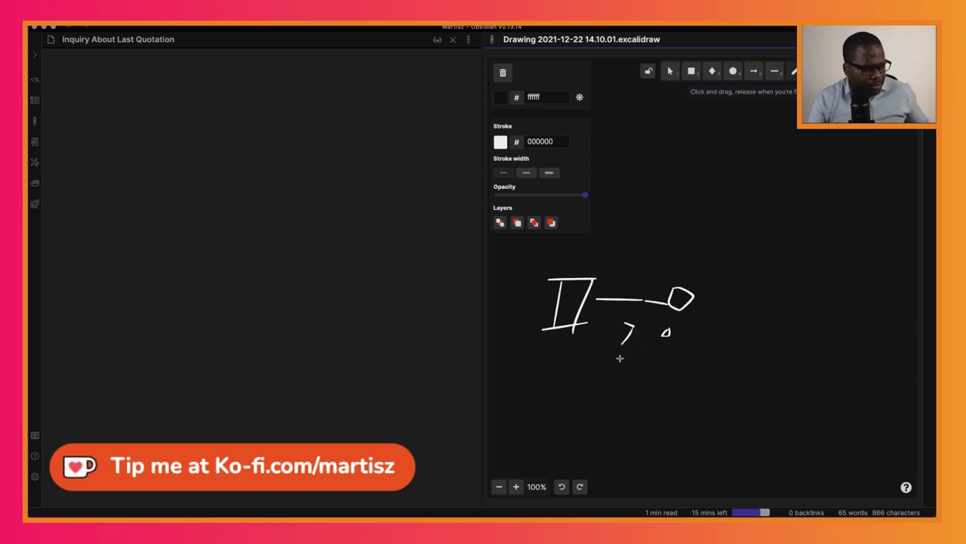
click(620, 358)
click(620, 322)
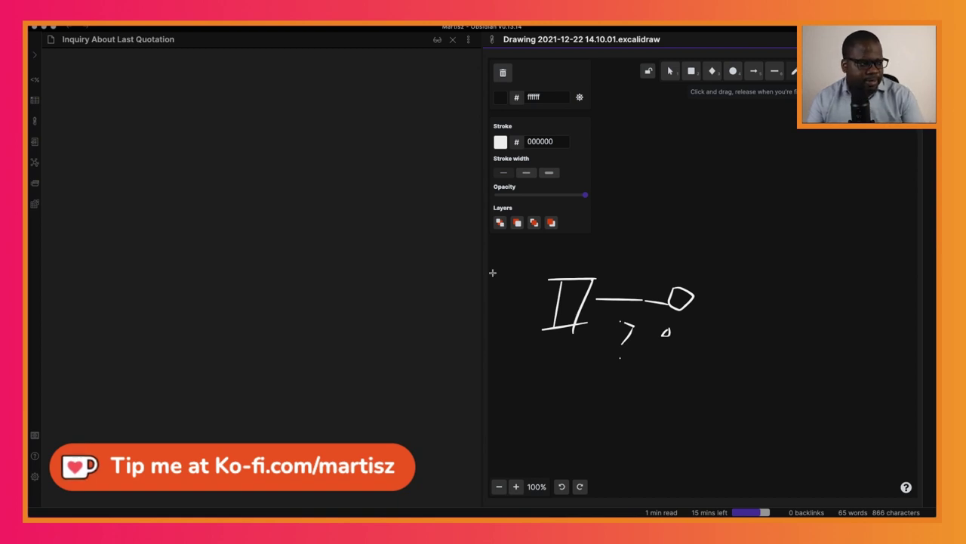
click(245, 122)
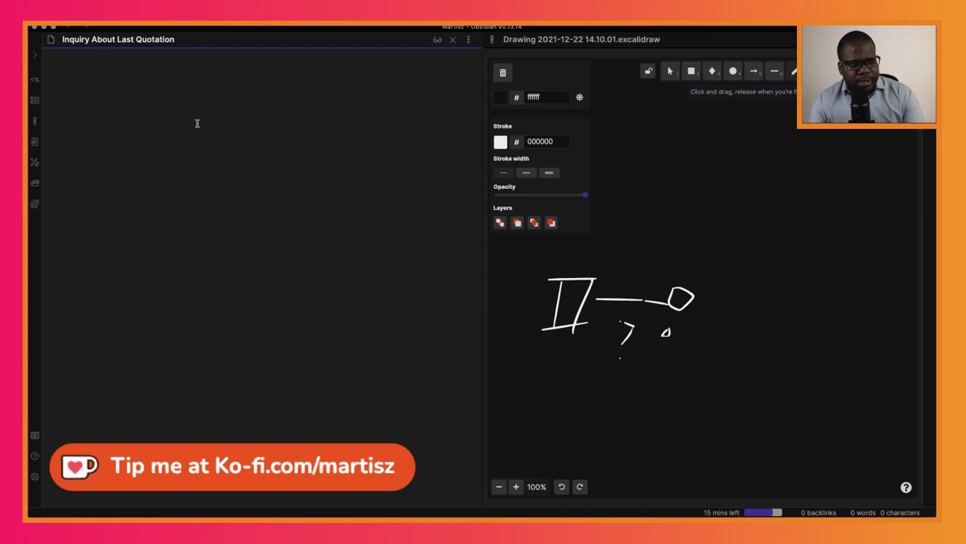
Paste the 'Sincerely,' signature block with placeholder contact lines, adding blank lines above it
text(Sincerely,  [Your Name] [Your title] [Phone number] [Email]   www.martisz.bio.link)
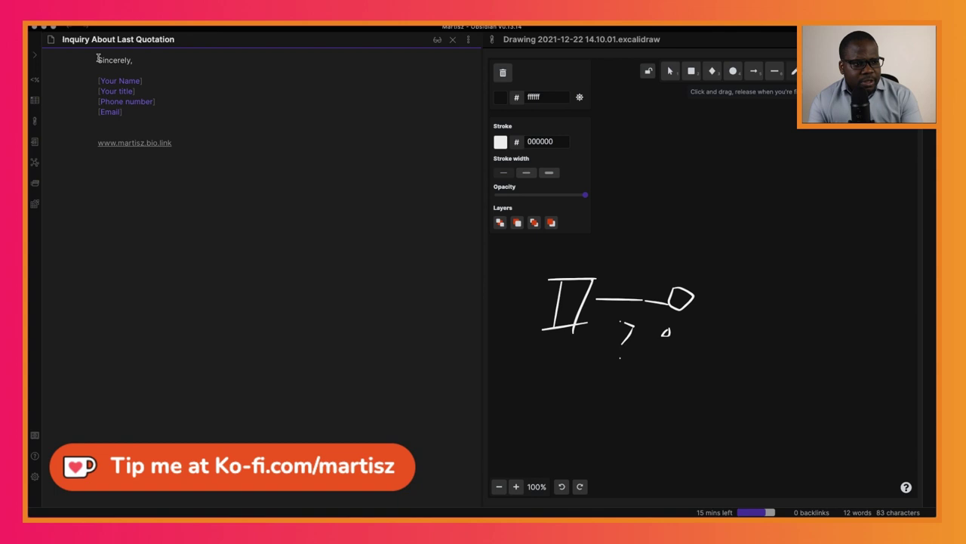
click(98, 59)
key(Return)
key(Return)
key(Return)
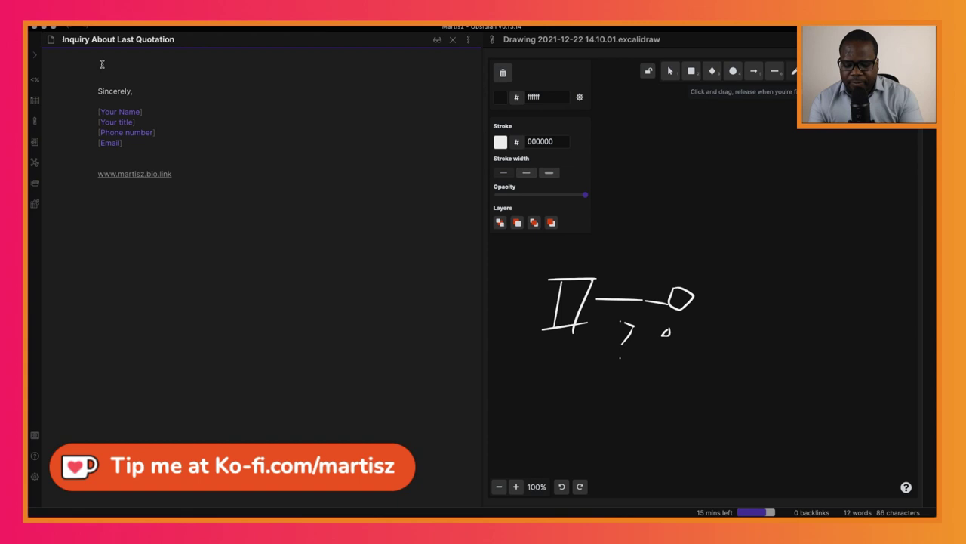
Add the heading '# Subject: please let me know if you still consider us' at the top
text(Sub)
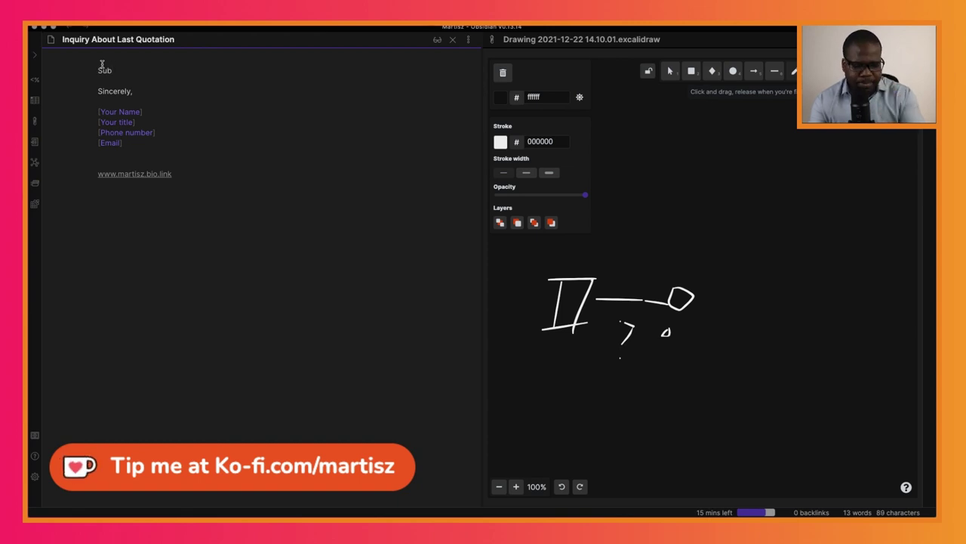
text(ject:)
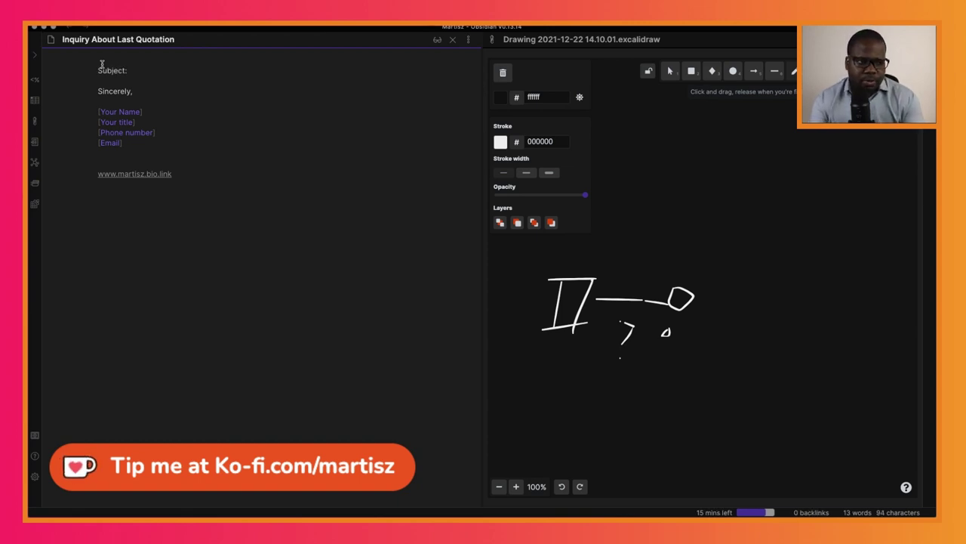
key(BackSpace)
key(BackSpace)
key(BackSpace)
key(BackSpace)
key(BackSpace)
key(BackSpace)
key(BackSpace)
key(BackSpace)
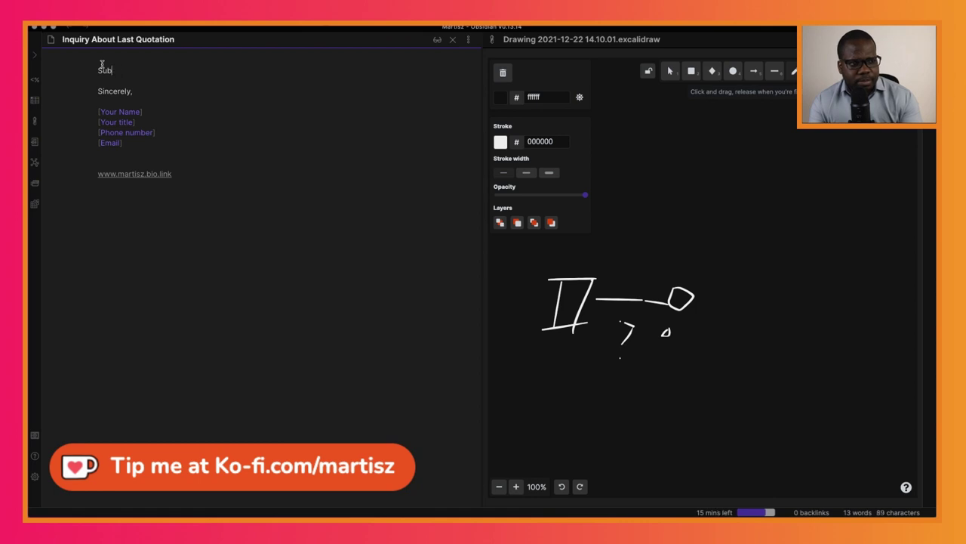
text(#)
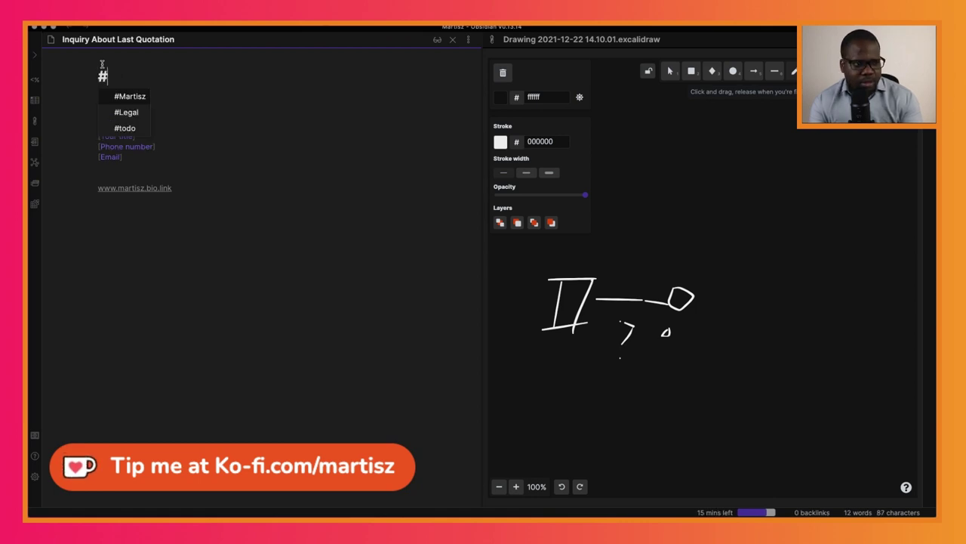
text( Subject: )
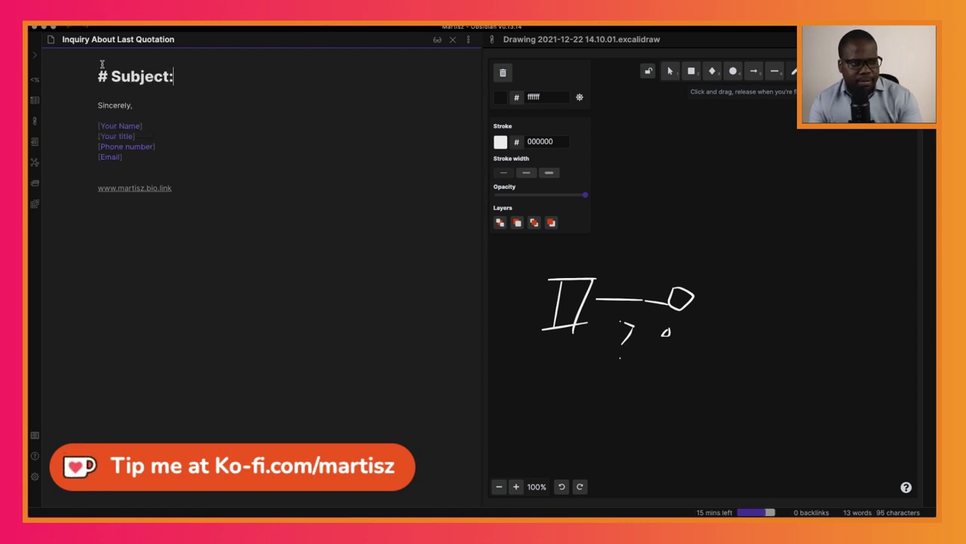
text(Pleas)
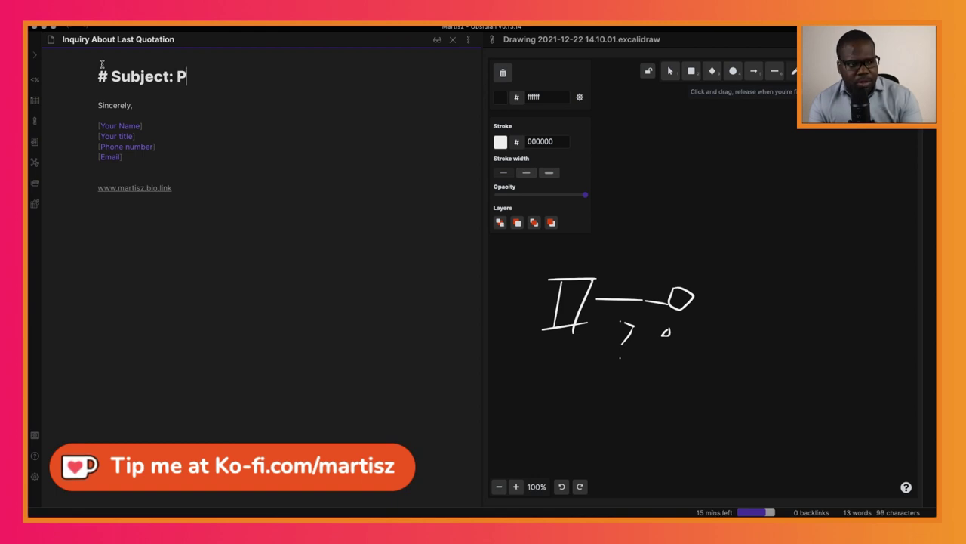
key(BackSpace)
key(BackSpace)
key(BackSpace)
key(BackSpace)
key(BackSpace)
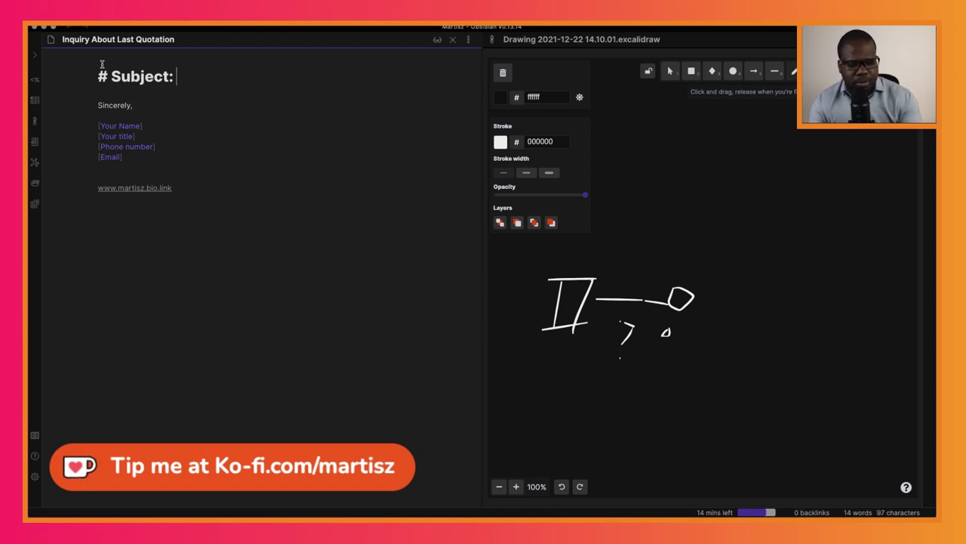
text(please let)
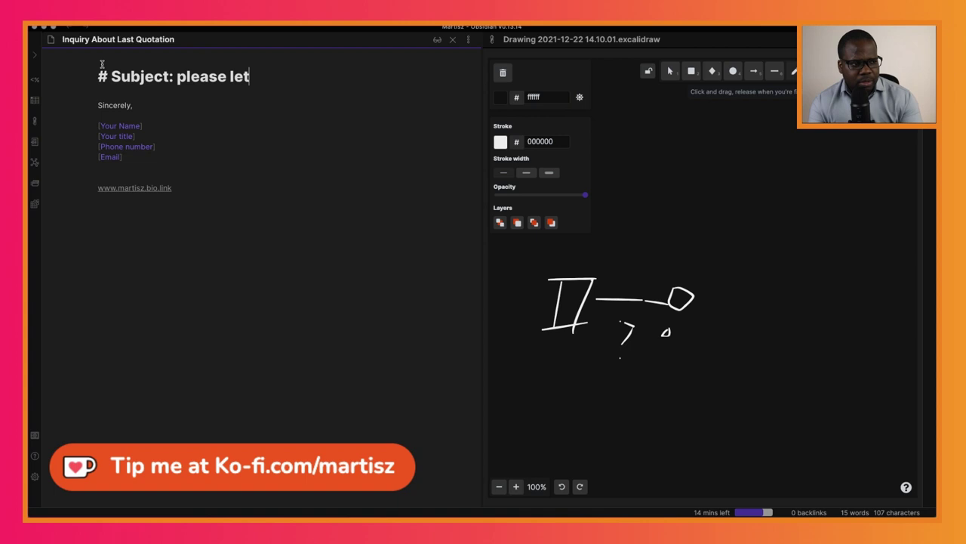
text( me know if yo)
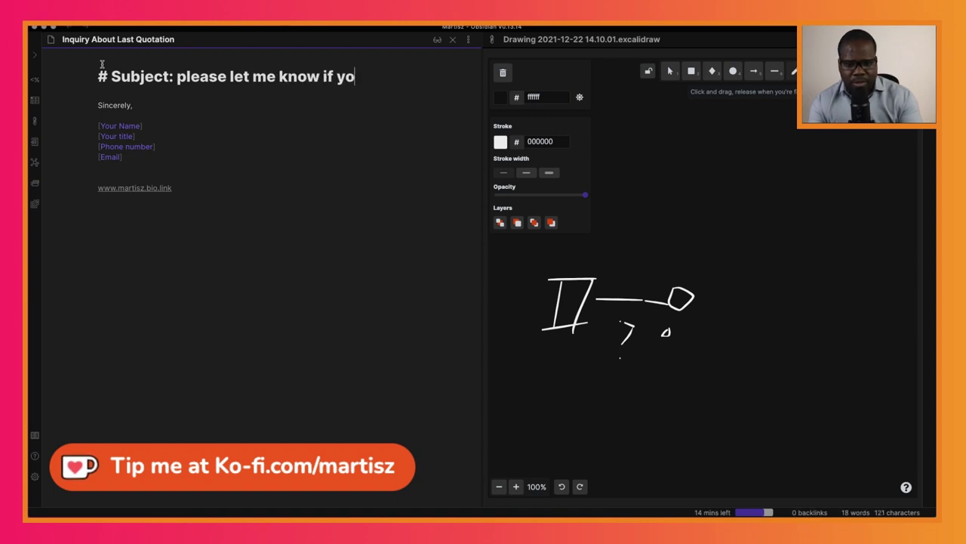
text(u st)
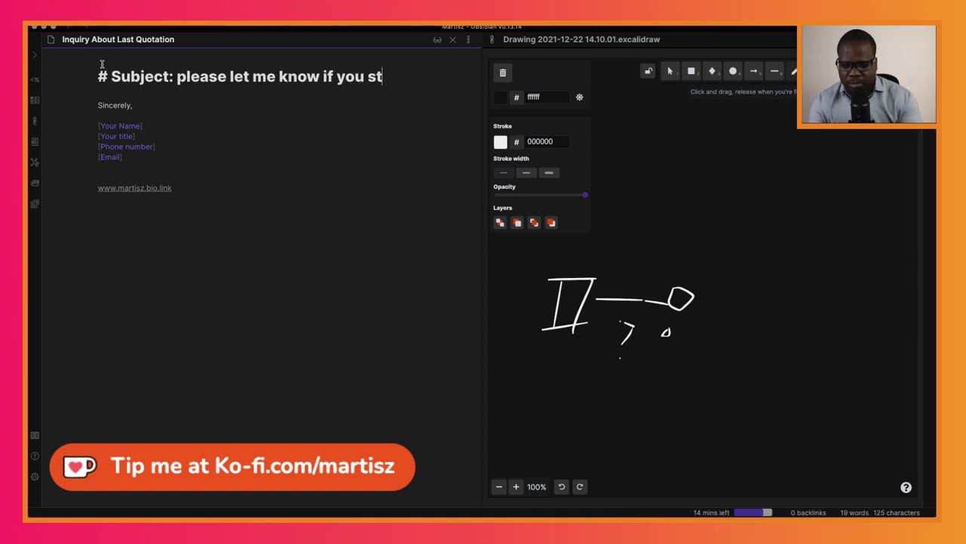
text(ill consider us)
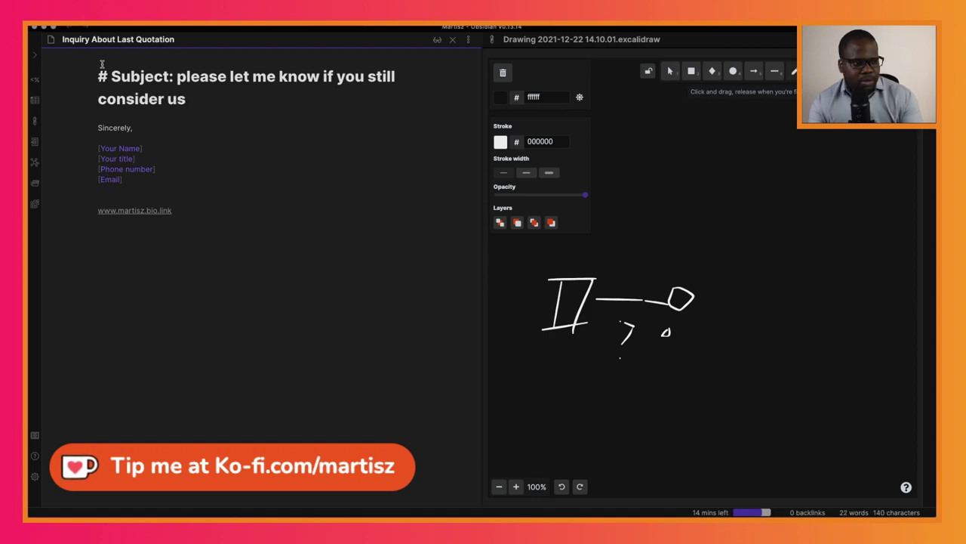
key(Return)
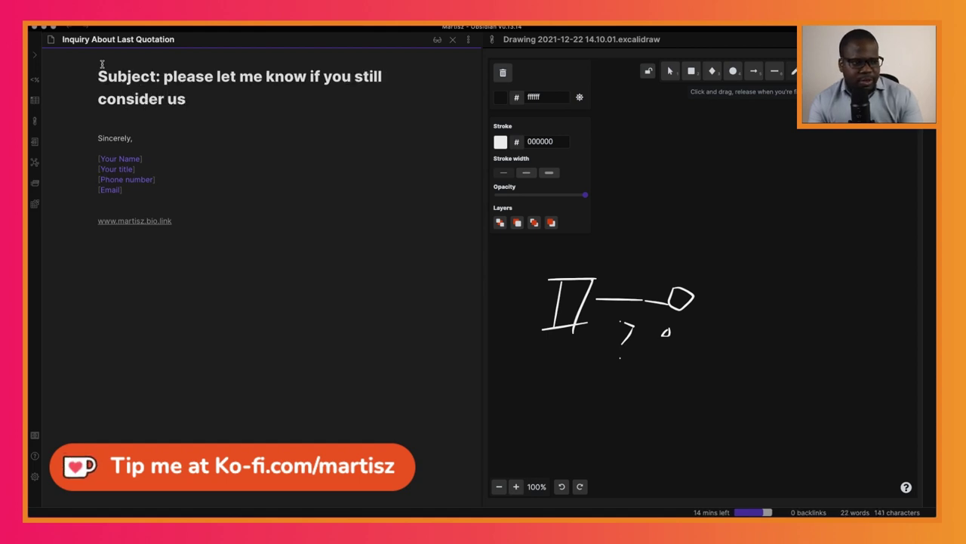
Add the greeting 'Dear [name' below the heading, separated by a blank line
text(Dear )
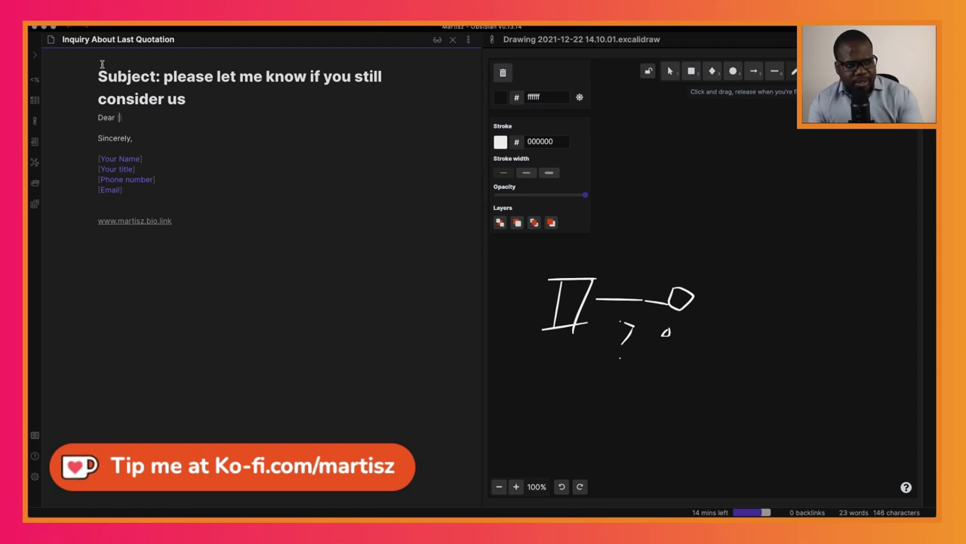
text([)
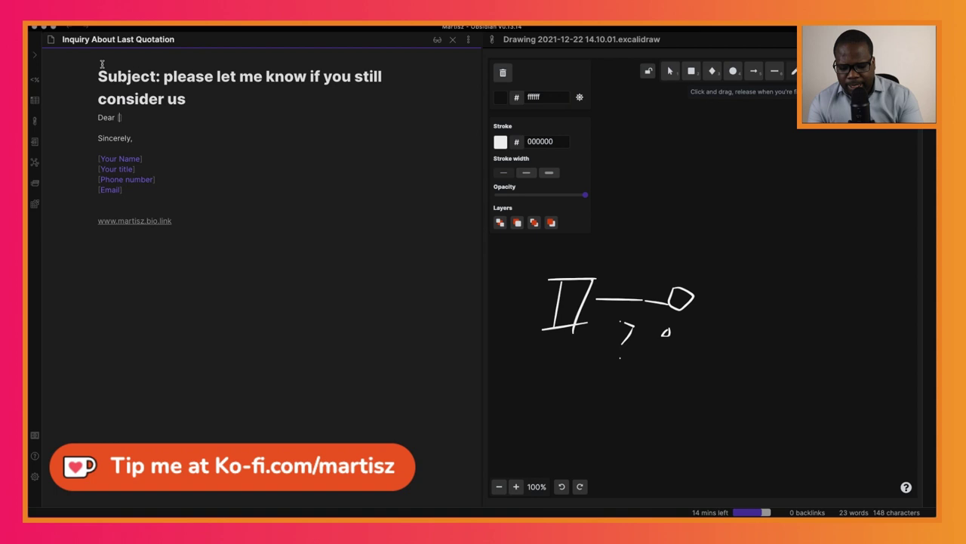
text(name)
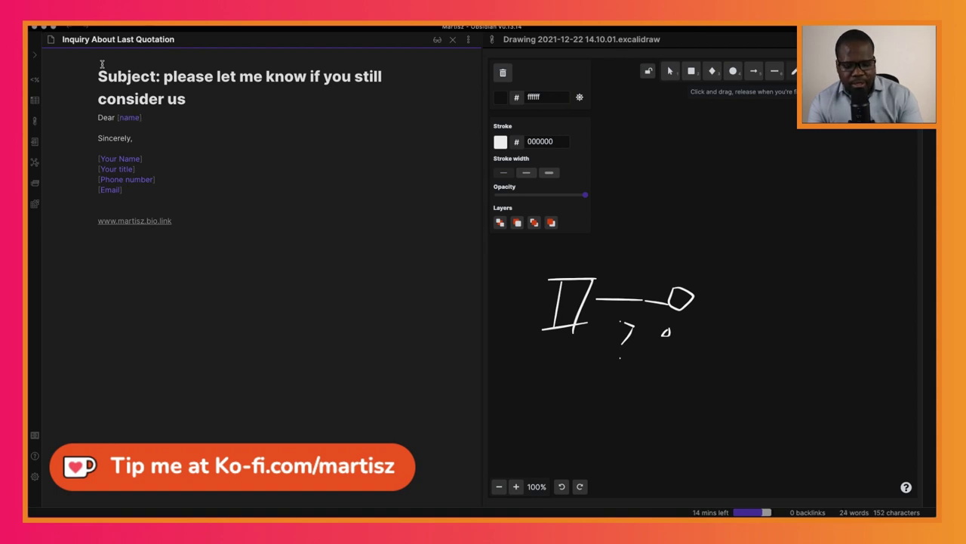
key(Home)
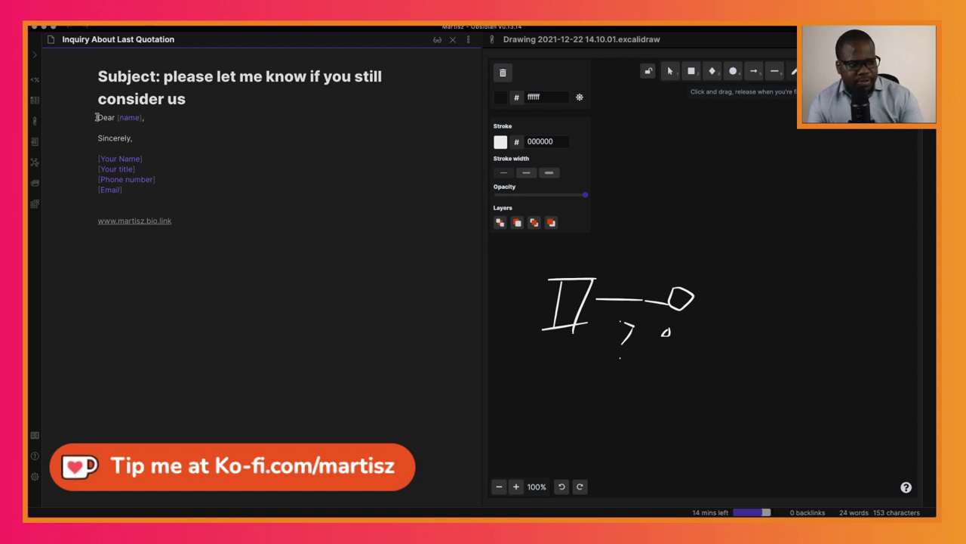
key(Return)
key(Return)
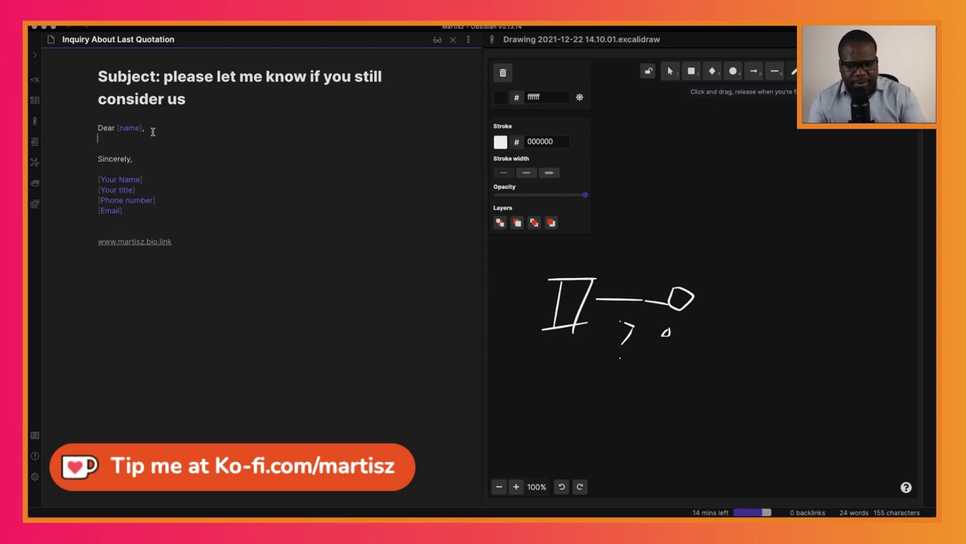
key(Return)
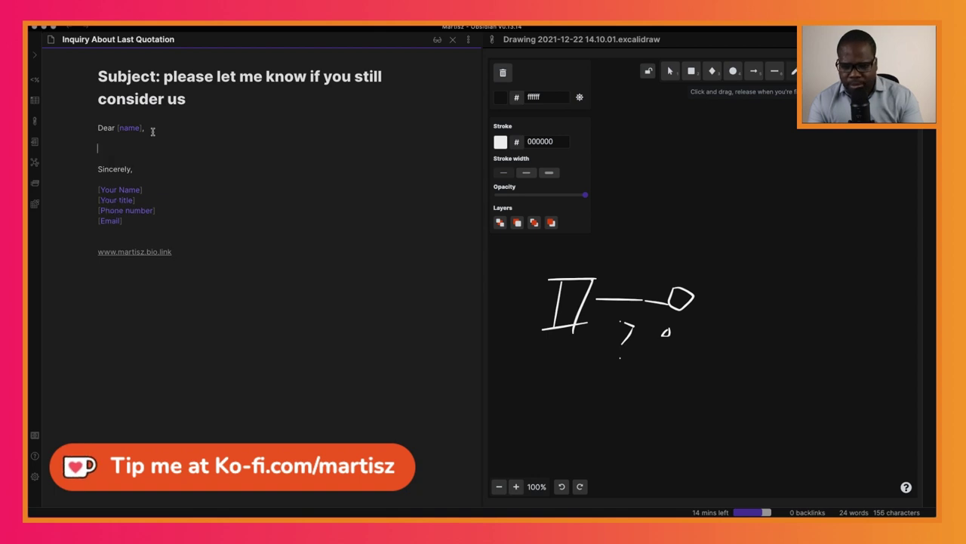
Write three body paragraphs: the [Product/service] quotation reminder, the call-before-signing request, and closing thanks
text(It's been some time since we quoted )
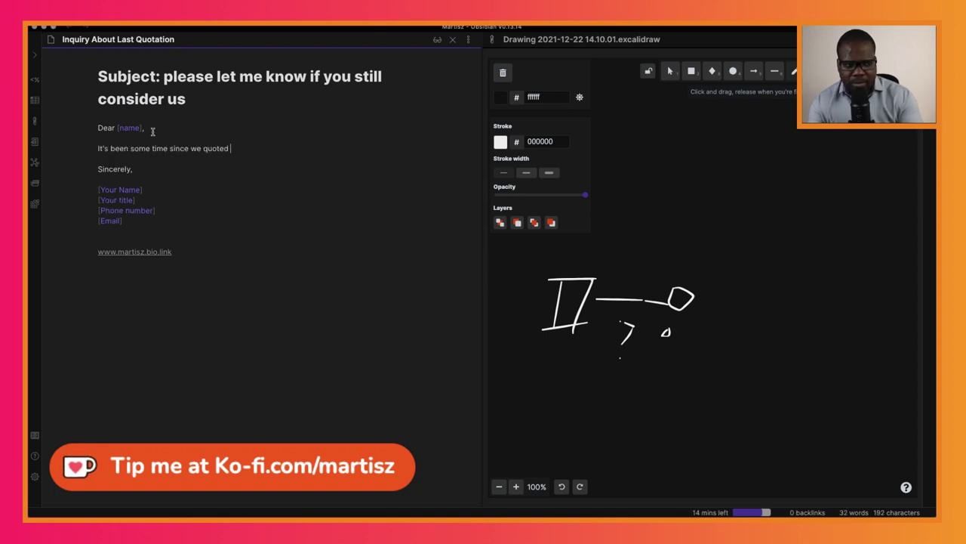
text(you on a [Product/service] for your business. So I have one favour to ask.)
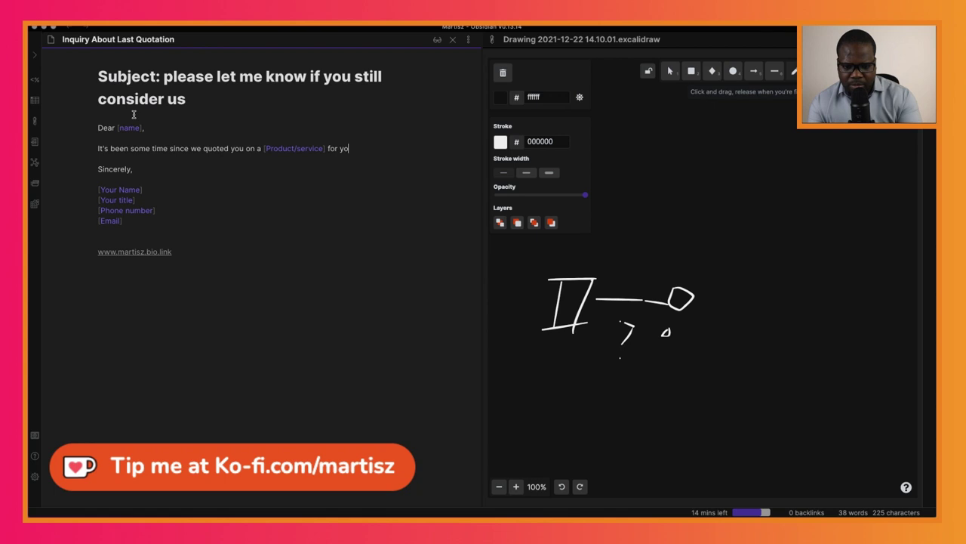
key(Return)
key(Return)
text(If you're conside)
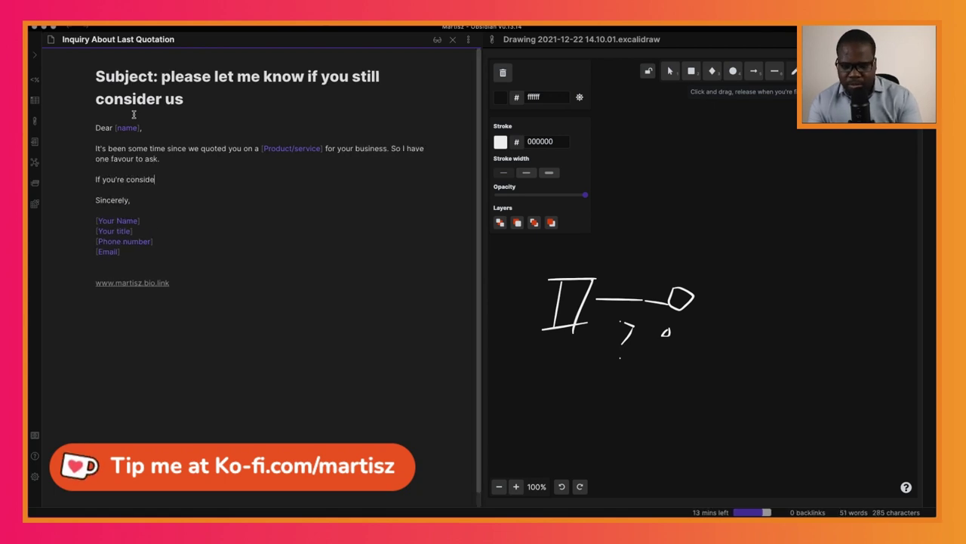
text(ring another [Product/service], please give me a call befor)
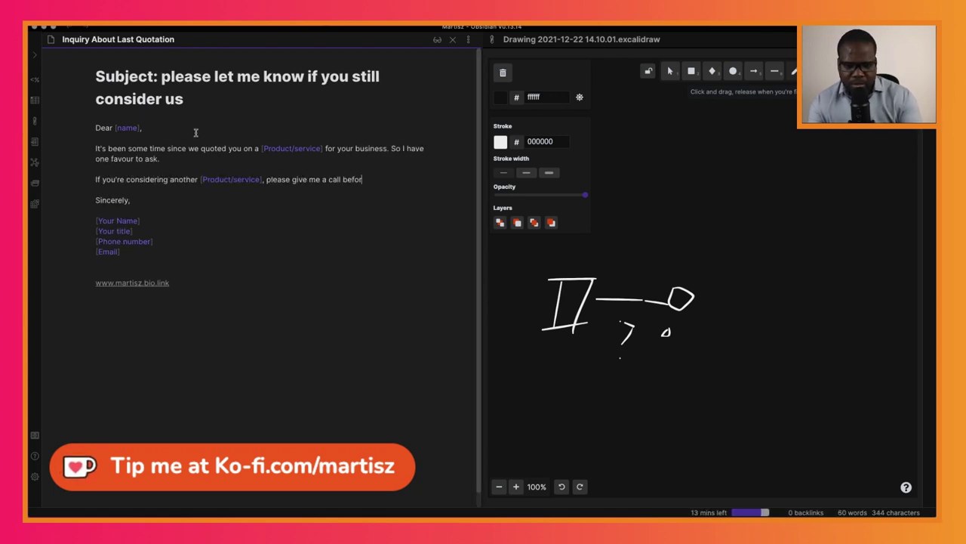
text(e you sign any contract or issue a purchase order to another vendor. We )
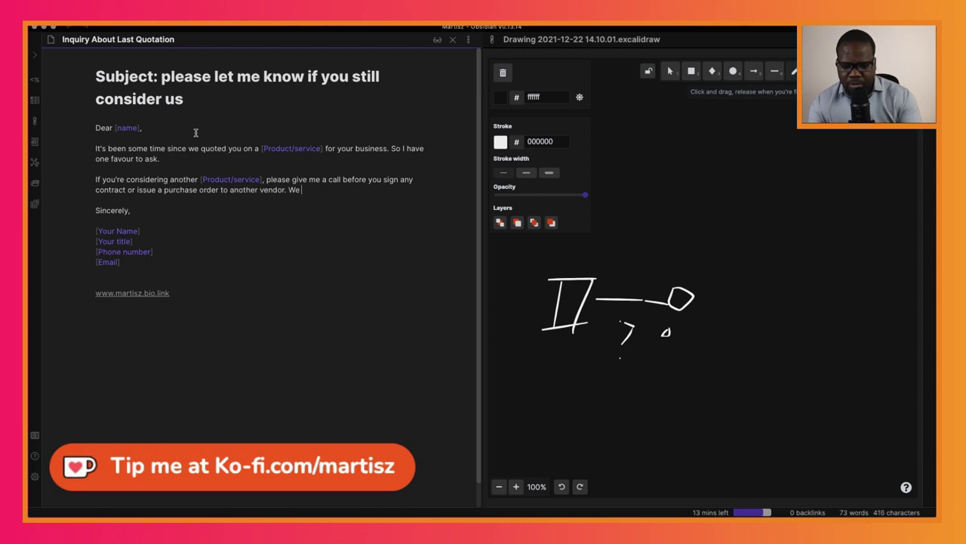
text(may be able to provide additional ideas to save you money )
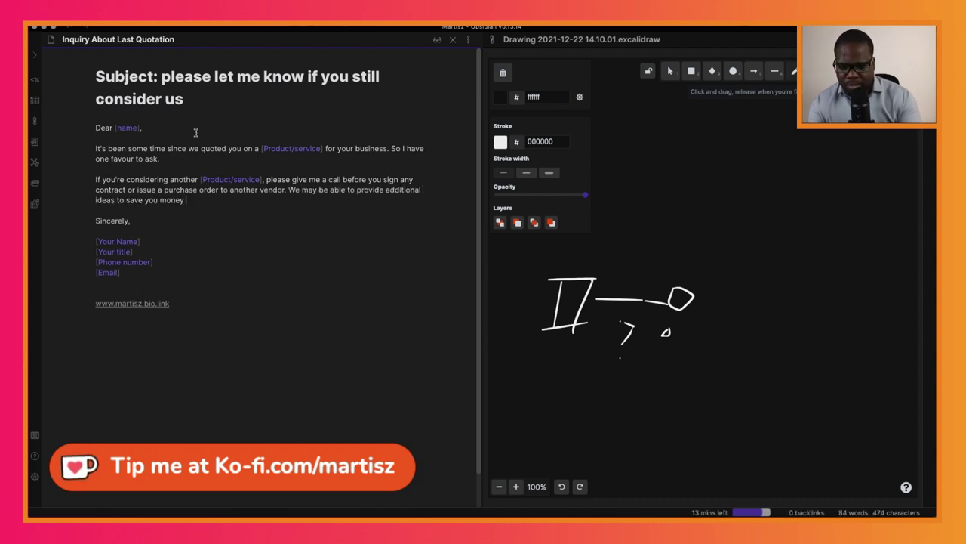
text(or enhance [Specify] in ways these other vendors may not know about.)
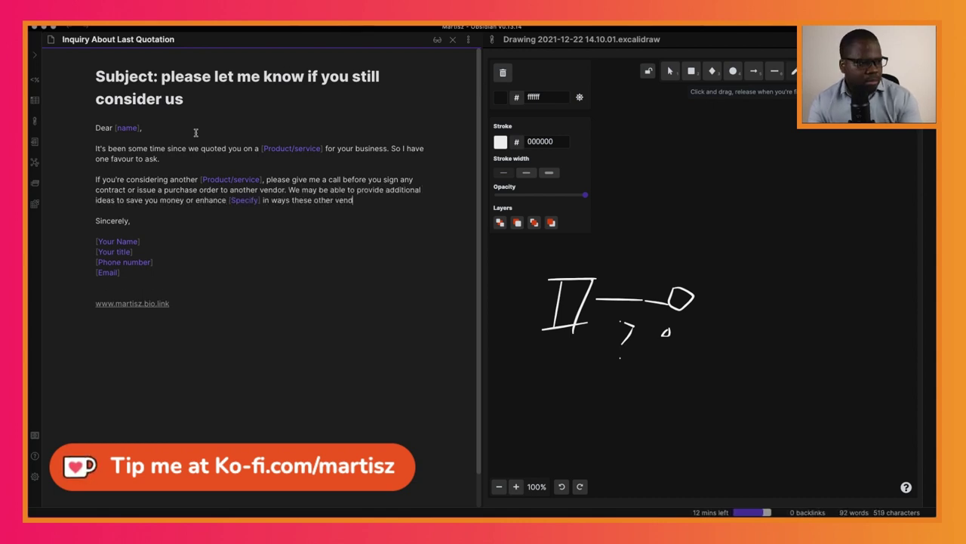
key(Return)
key(Return)
text(Thanks again for giving us the opportunity to quote on your [Product/service])
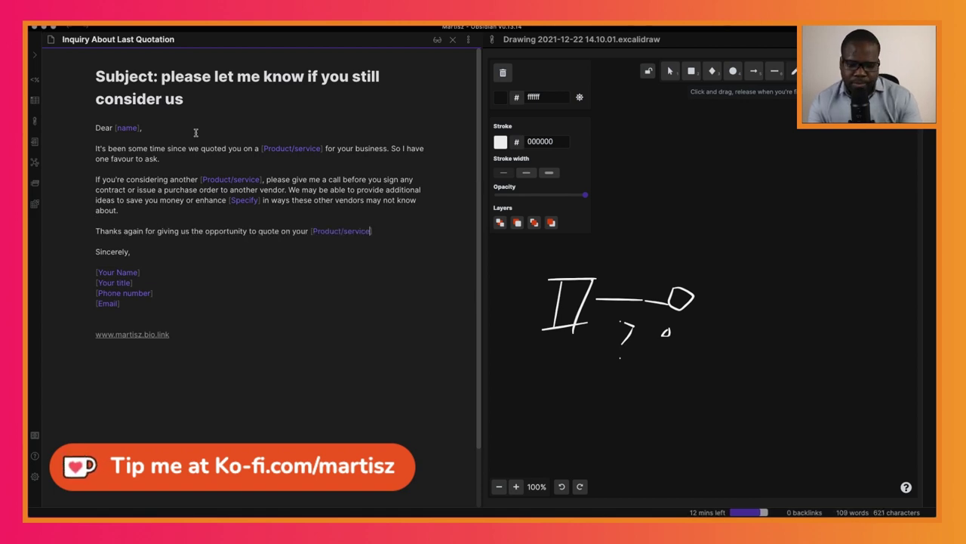
text(..)
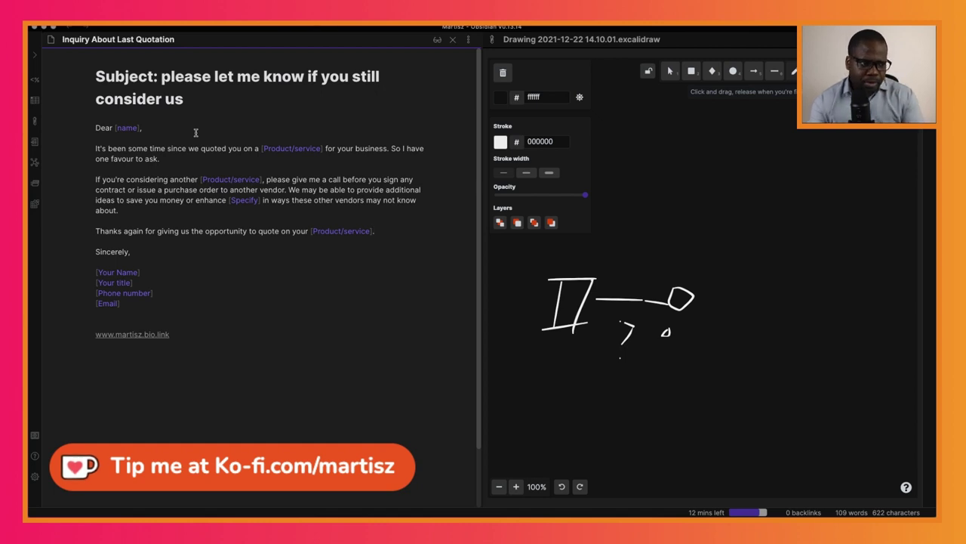
click(151, 121)
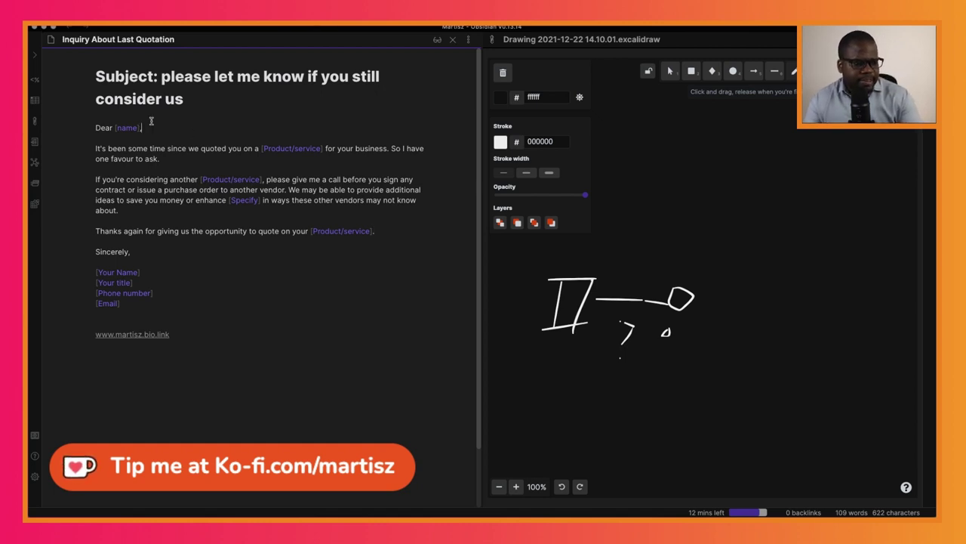